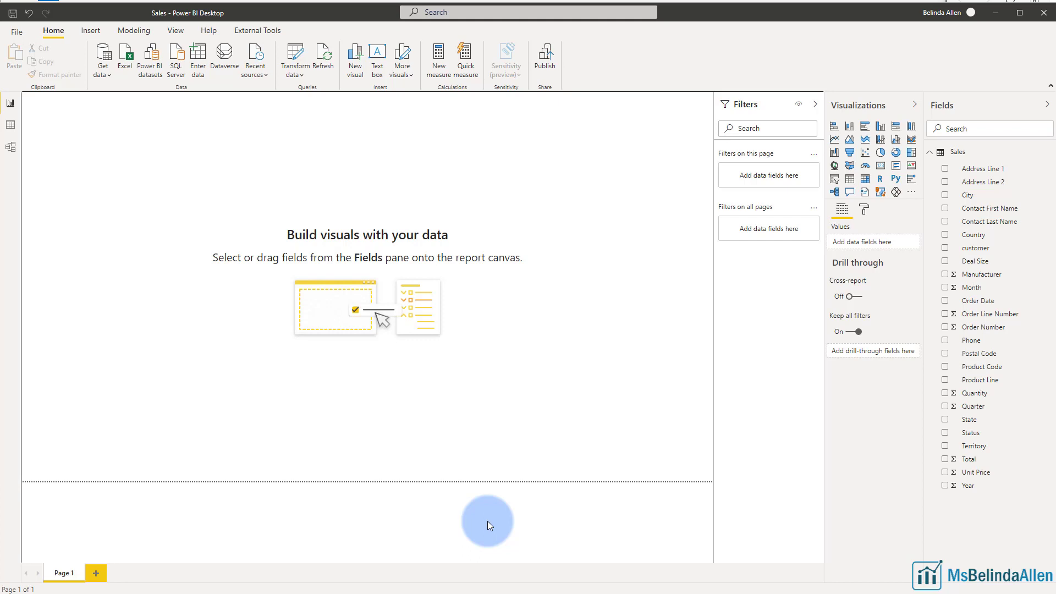
# Rename the Page 1 tab to 'Blank'
pyautogui.doubleClick(61, 575)
pyautogui.write('Blank')
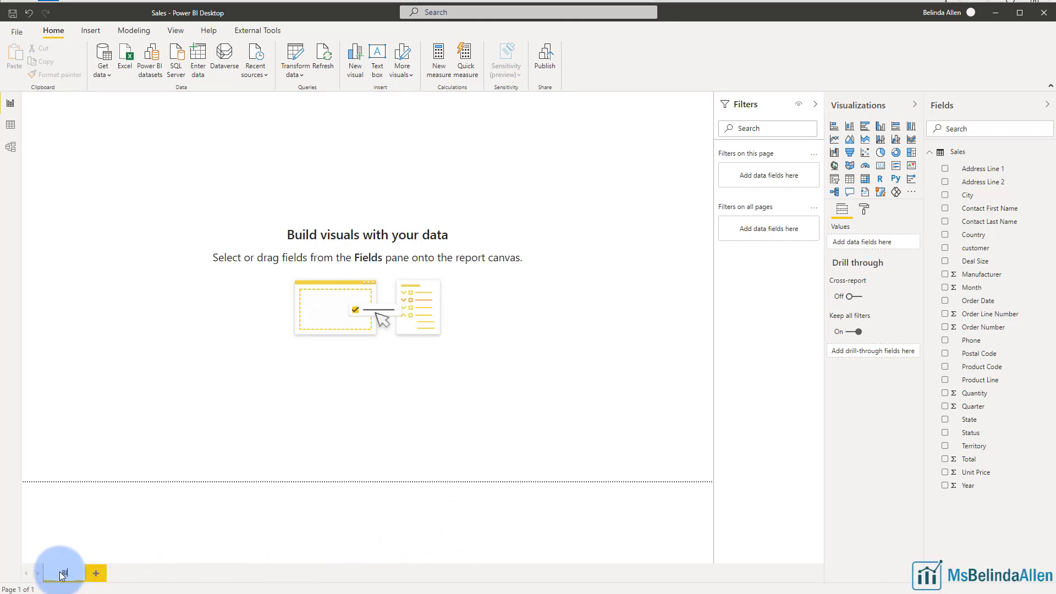
pyautogui.press('Return')
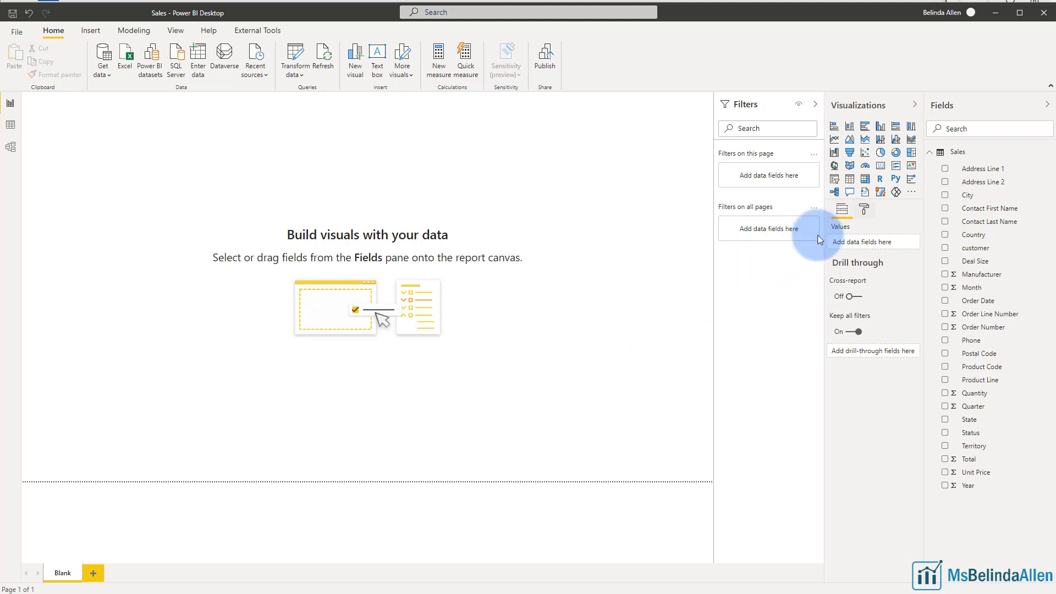
# In Format page background, choose light blue and lower transparency to 71%
pyautogui.click(865, 211)
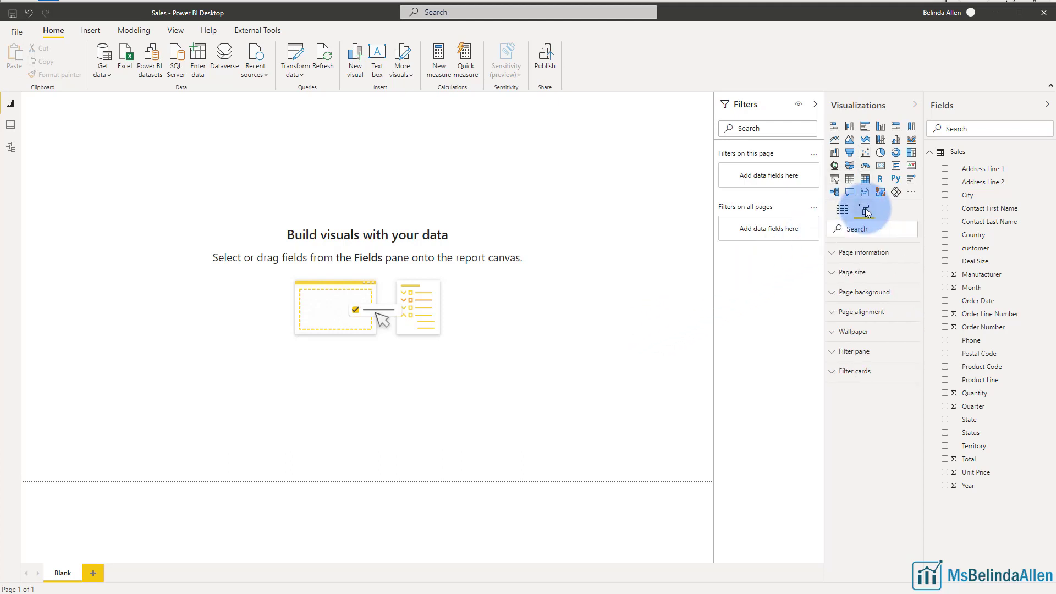
pyautogui.click(831, 295)
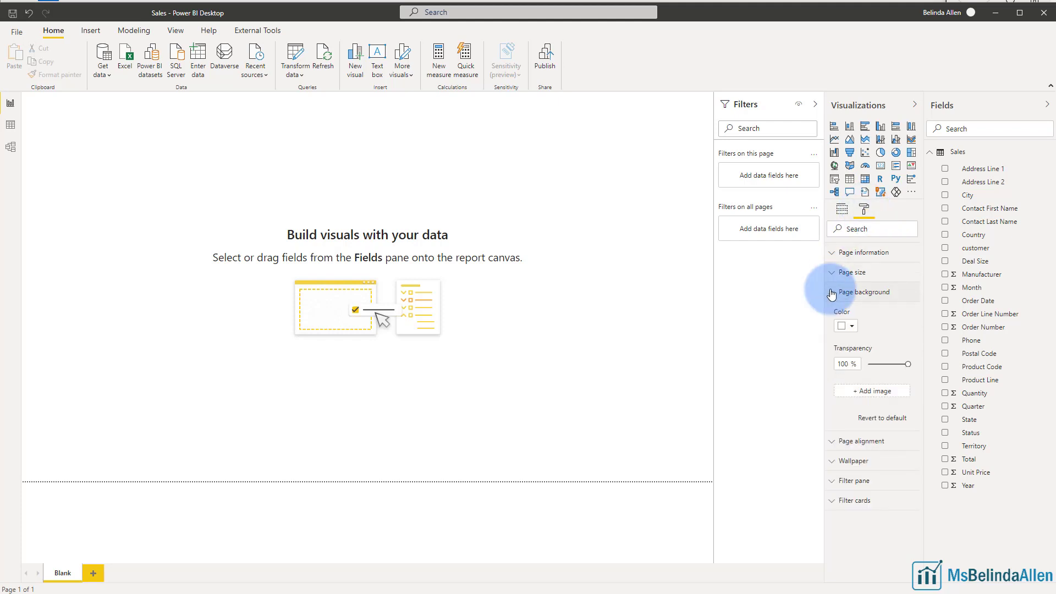
pyautogui.click(852, 325)
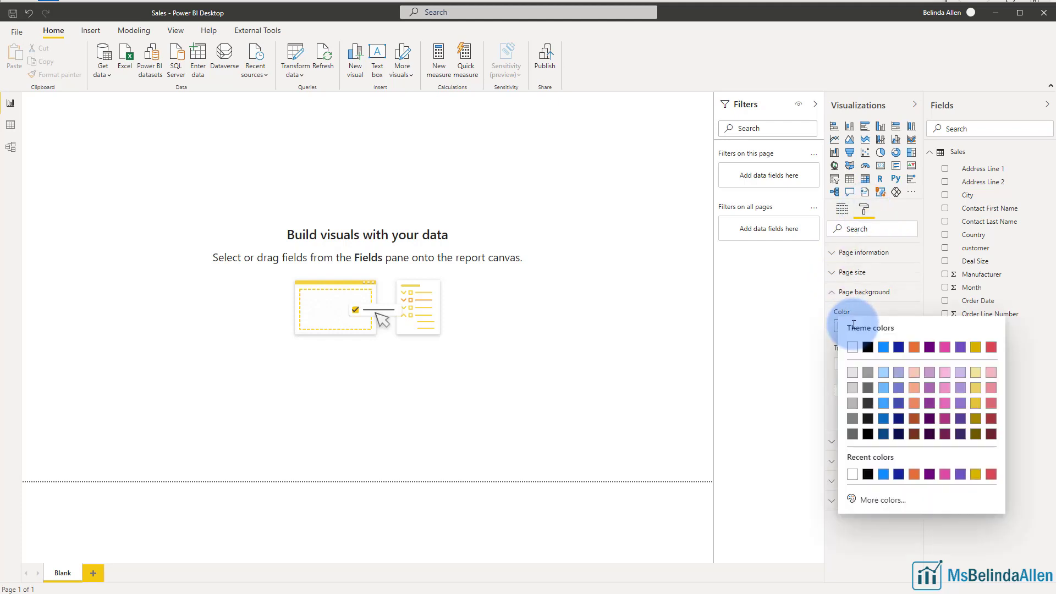
pyautogui.click(887, 376)
pyautogui.moveTo(905, 364)
pyautogui.mouseDown()
pyautogui.moveTo(861, 367)
pyautogui.moveTo(897, 364)
pyautogui.mouseUp()
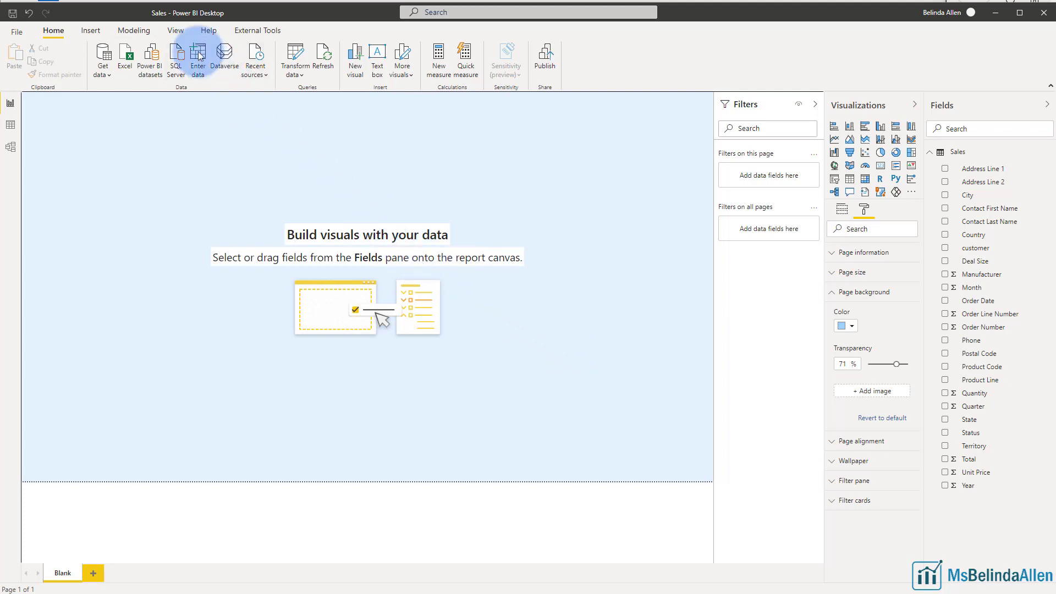
# Apply the High contrast report theme from the View tab
pyautogui.click(175, 30)
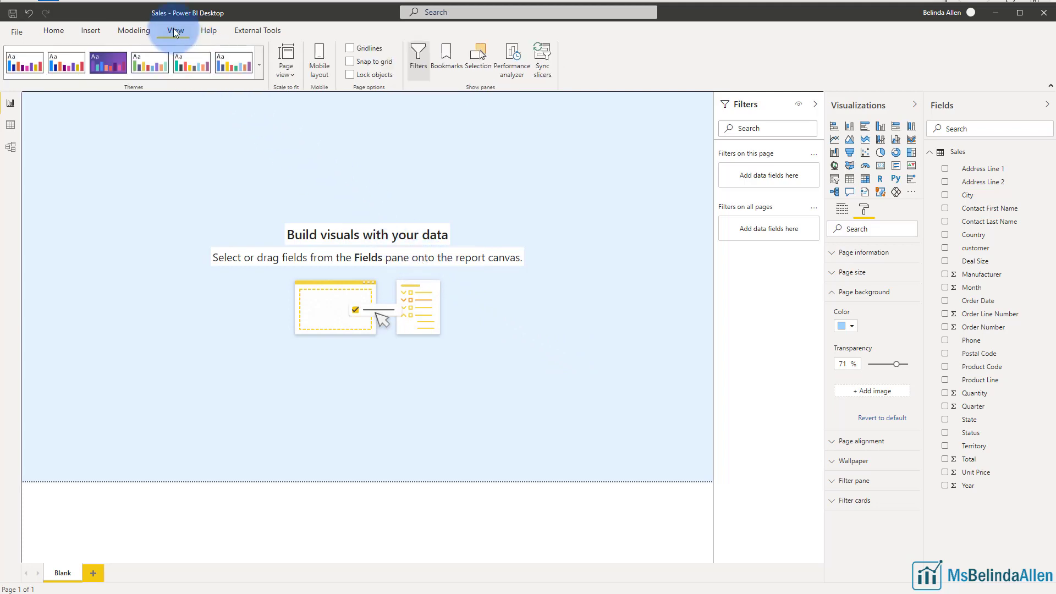
pyautogui.click(260, 64)
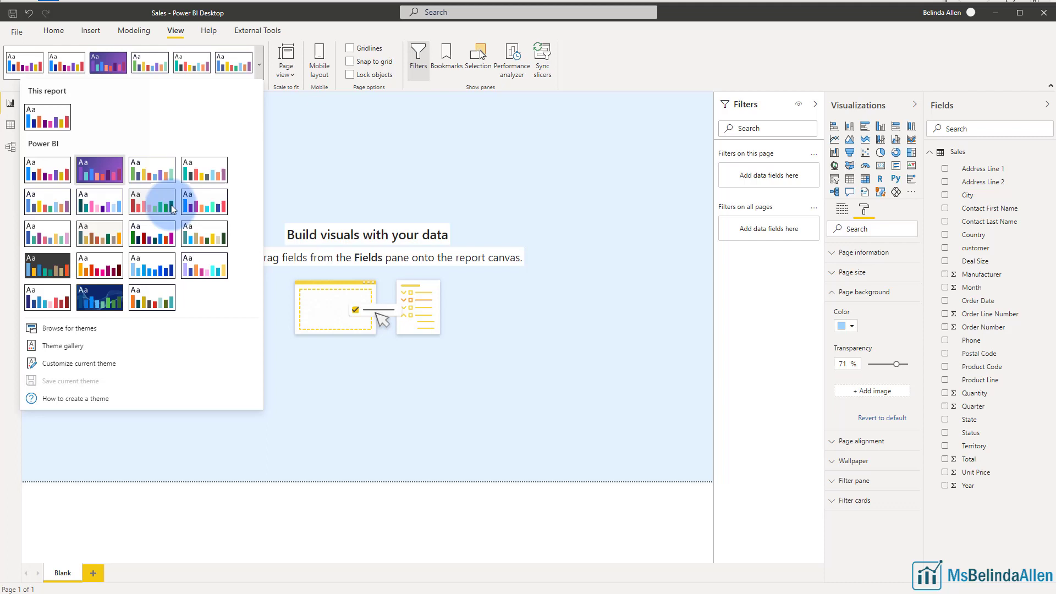
pyautogui.click(153, 239)
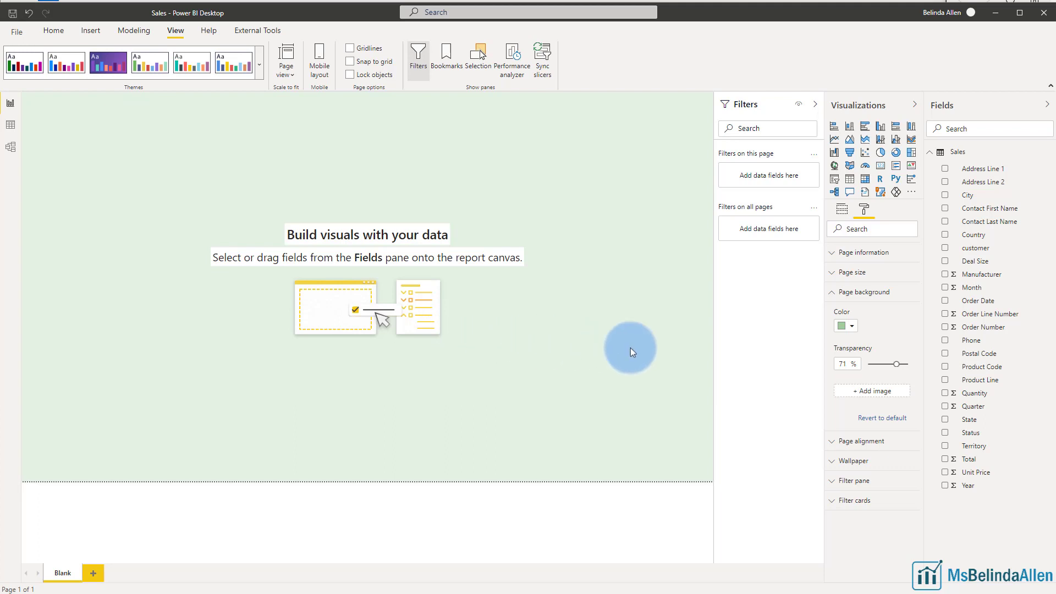
# Reset the page background to light blue at 75% transparency
pyautogui.moveTo(896, 364); pyautogui.dragTo(897, 367)
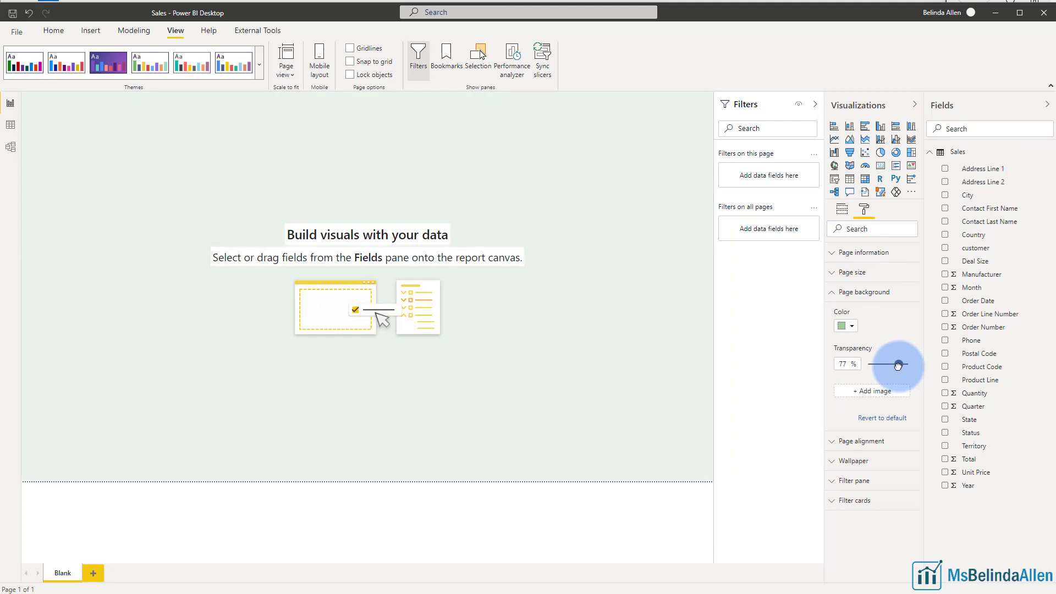
pyautogui.click(847, 327)
pyautogui.click(960, 373)
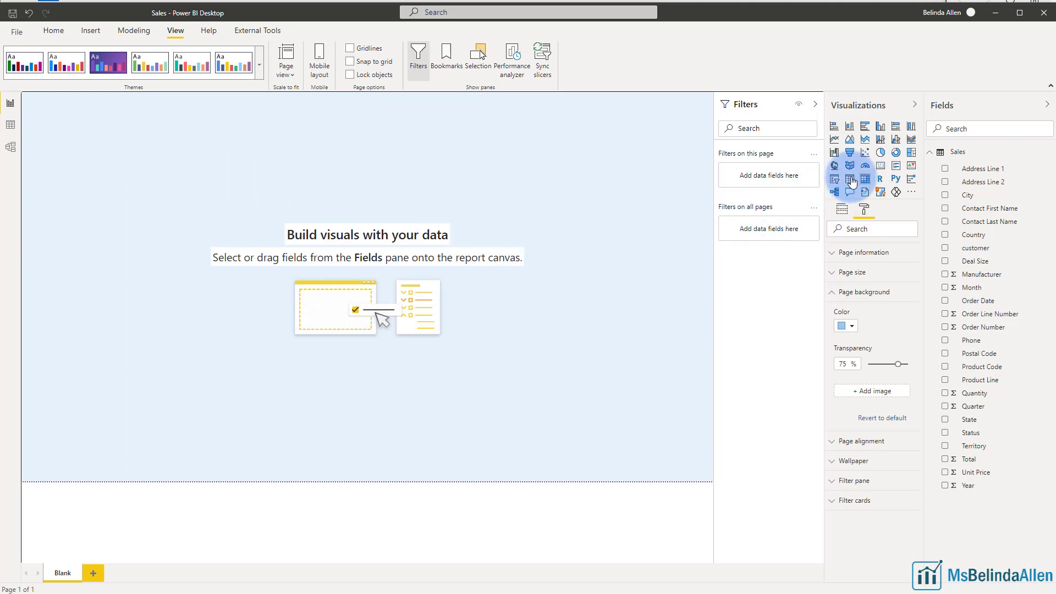
# Drop an empty Table visual onto the canvas and expand the Themes gallery
pyautogui.moveTo(852, 182); pyautogui.dragTo(371, 212)
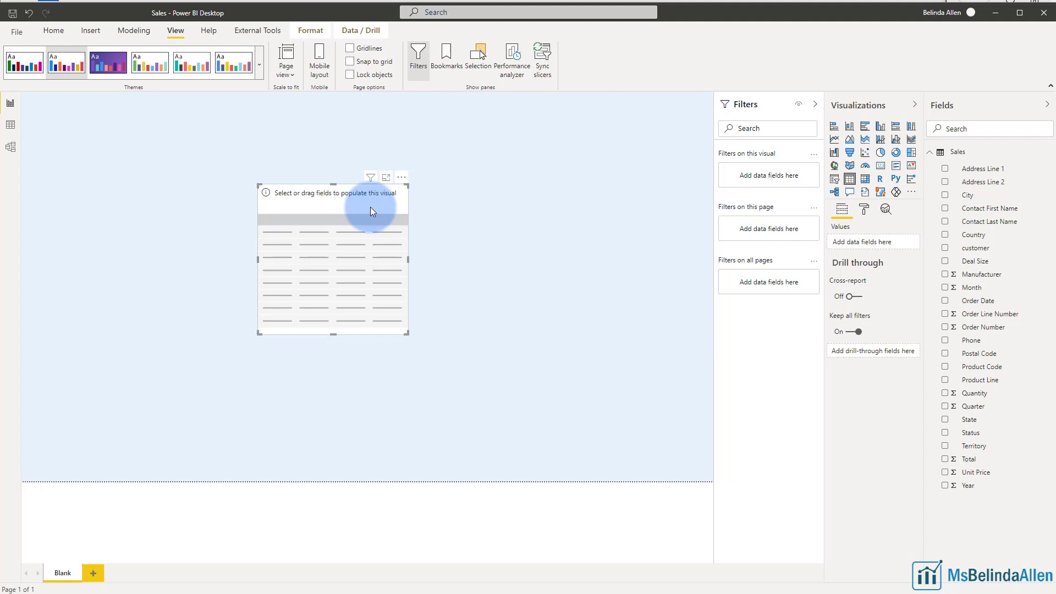
pyautogui.click(259, 64)
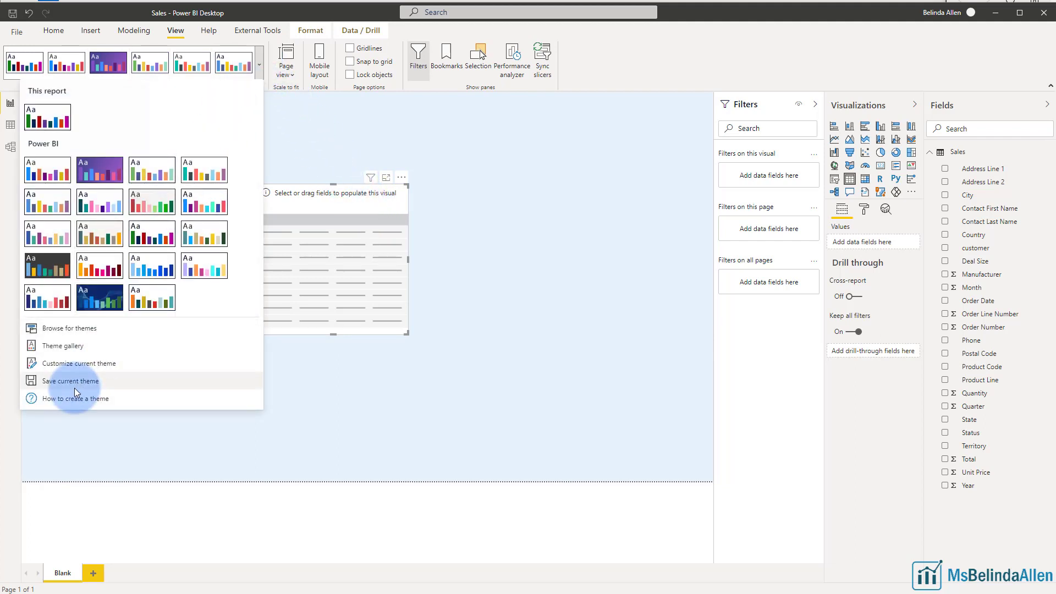
# Customize the current theme so visual backgrounds use 0% transparency, and apply it
pyautogui.click(83, 363)
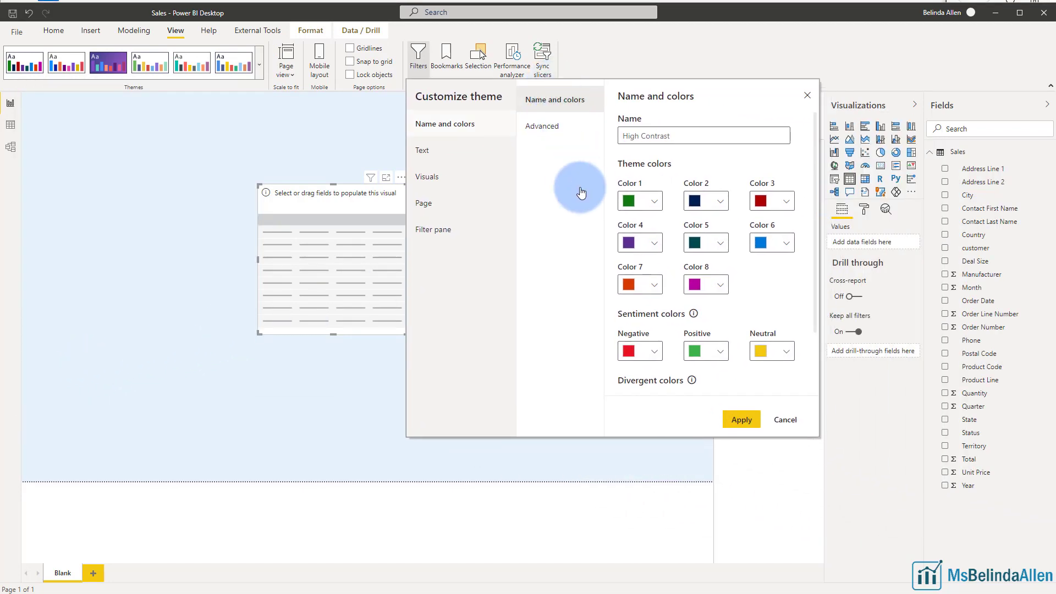
pyautogui.scroll(-3, 581, 192)
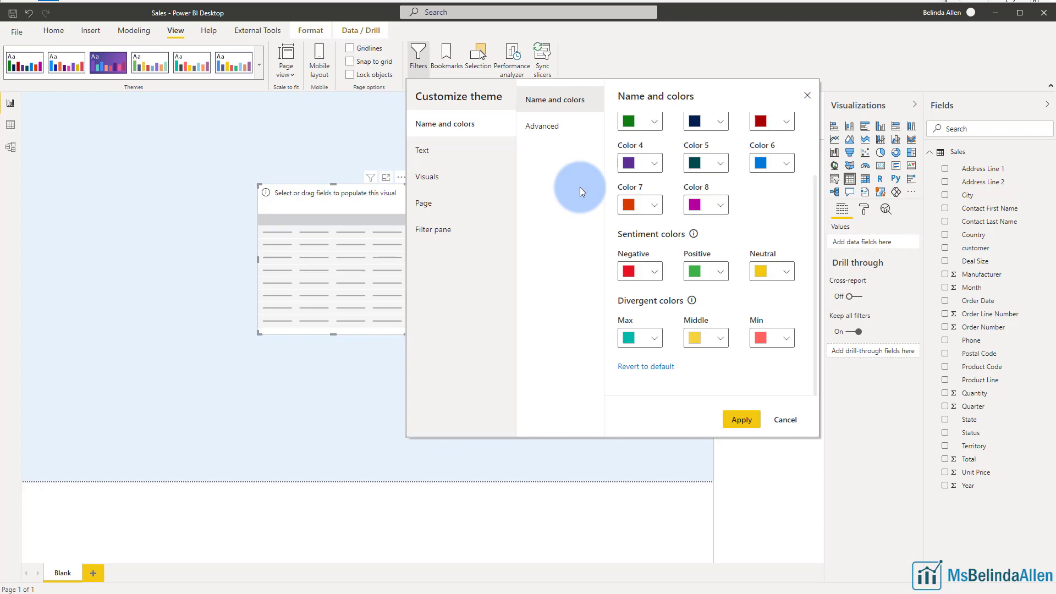
pyautogui.click(431, 176)
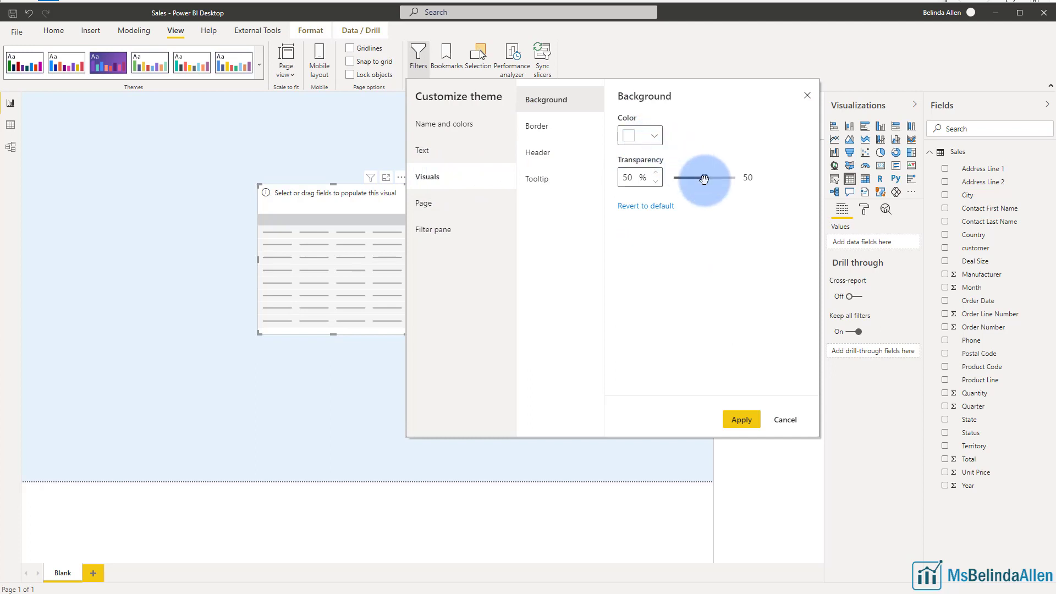
pyautogui.moveTo(704, 179); pyautogui.dragTo(673, 178)
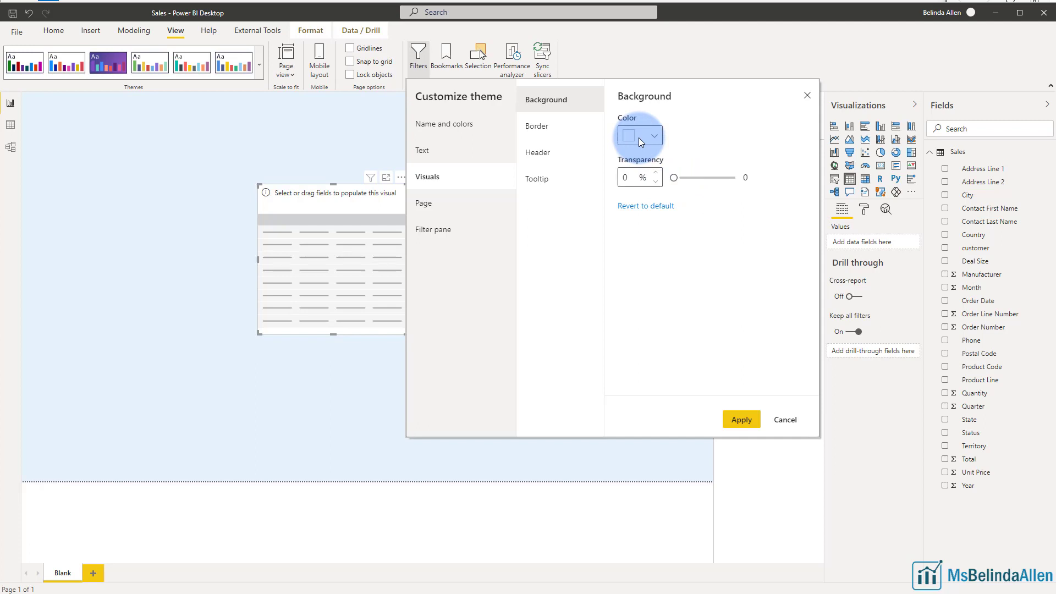
pyautogui.click(740, 418)
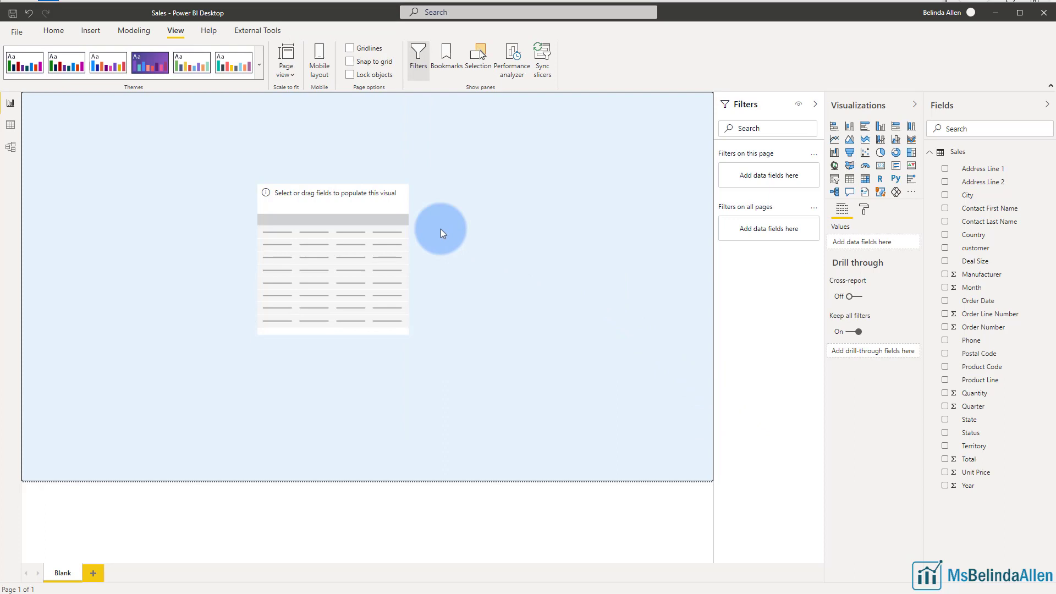
pyautogui.press('Delete')
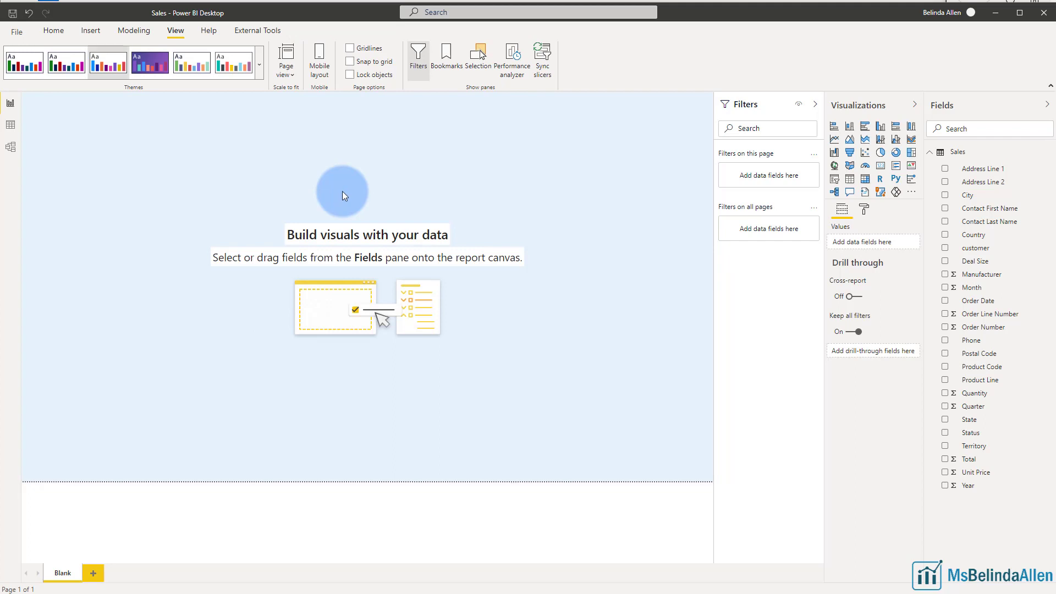
# Insert a text box and type 'Blank' into it
pyautogui.click(92, 30)
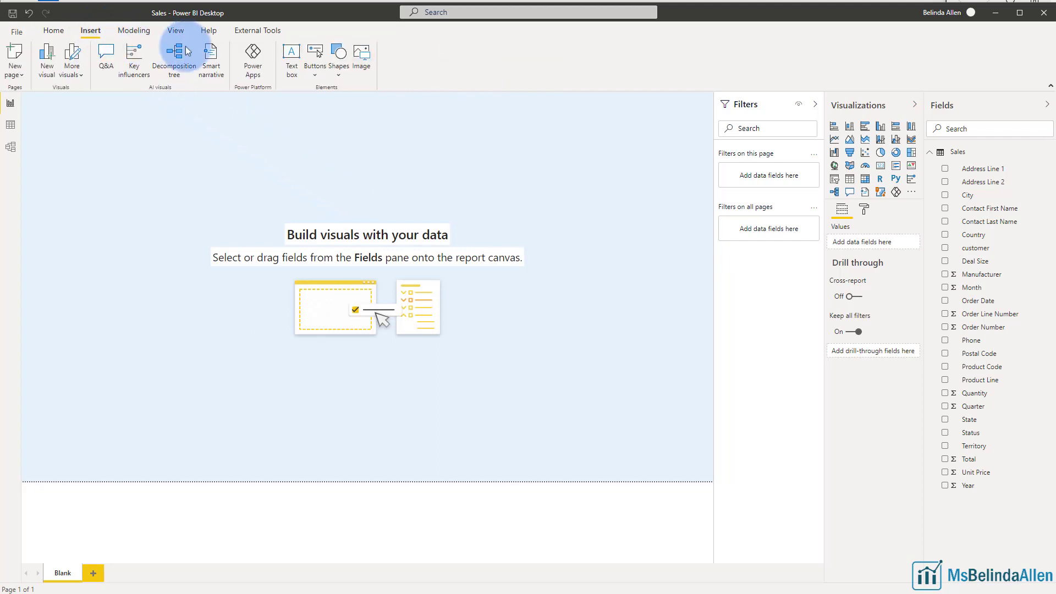
pyautogui.click(292, 70)
pyautogui.click(67, 117)
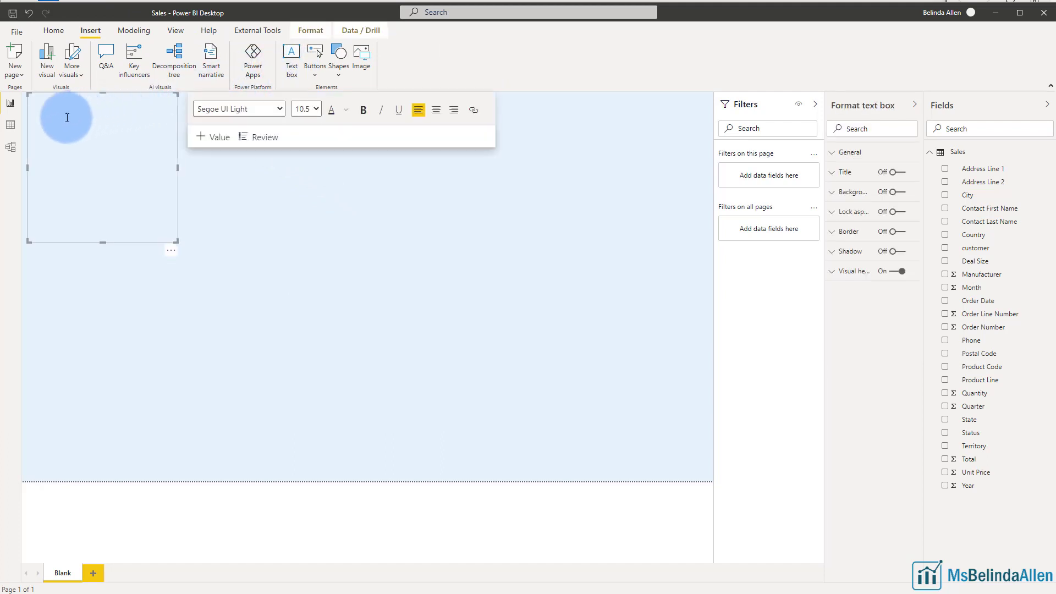
pyautogui.write('Blank')
# Make the 'Blank' text size 32 and bold, and widen the box across the top
pyautogui.doubleClick(39, 101)
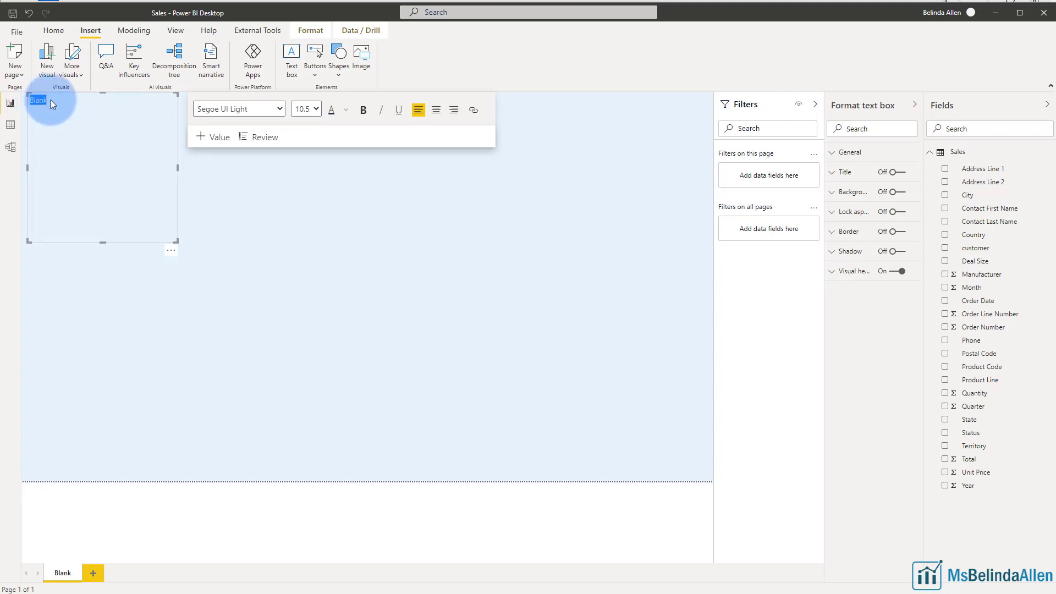
pyautogui.click(316, 109)
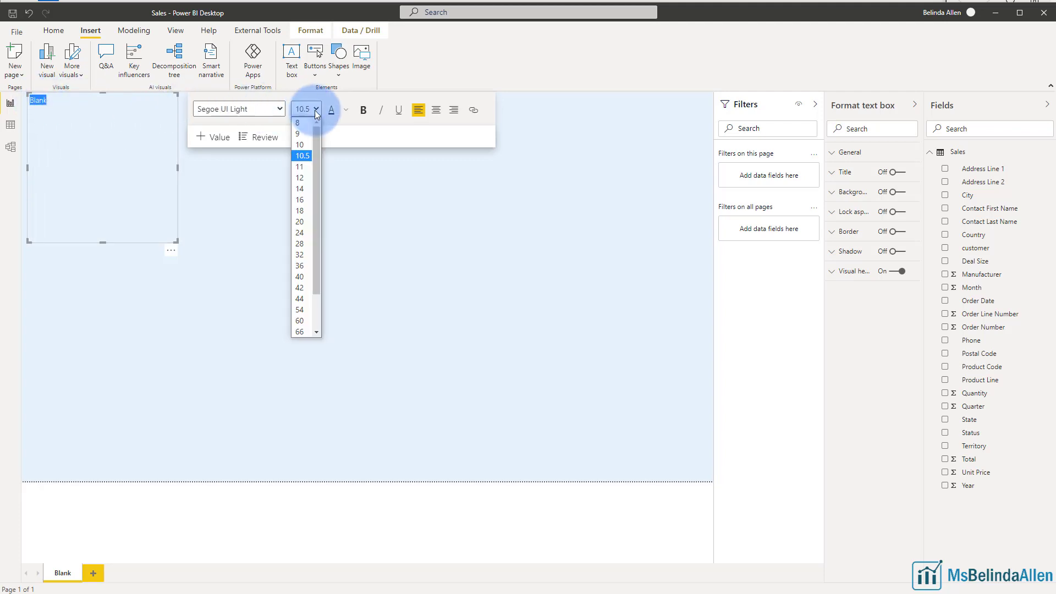
pyautogui.click(302, 223)
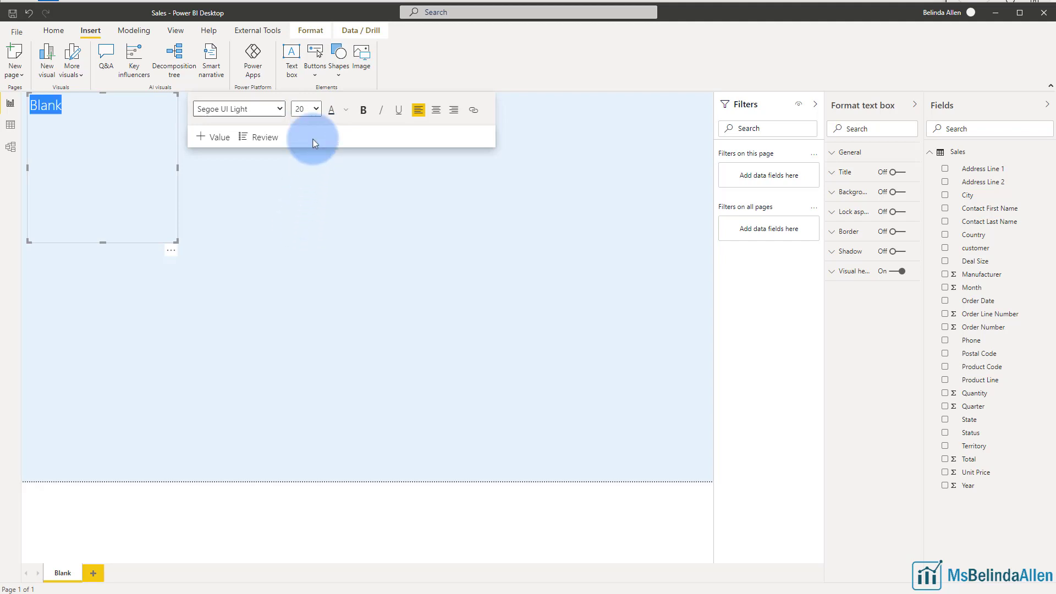
pyautogui.click(316, 109)
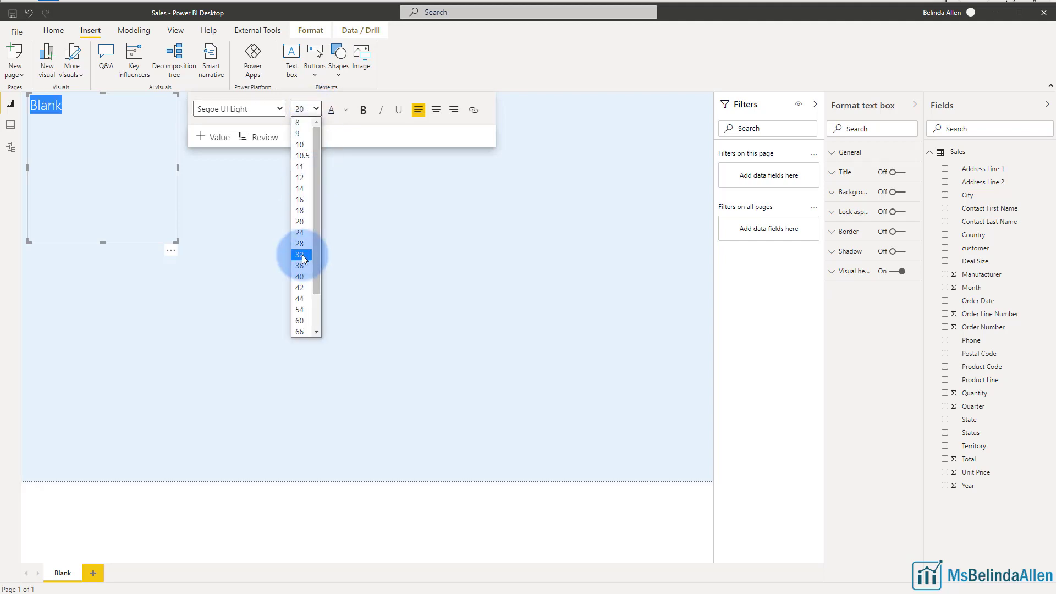
pyautogui.click(302, 255)
pyautogui.click(363, 110)
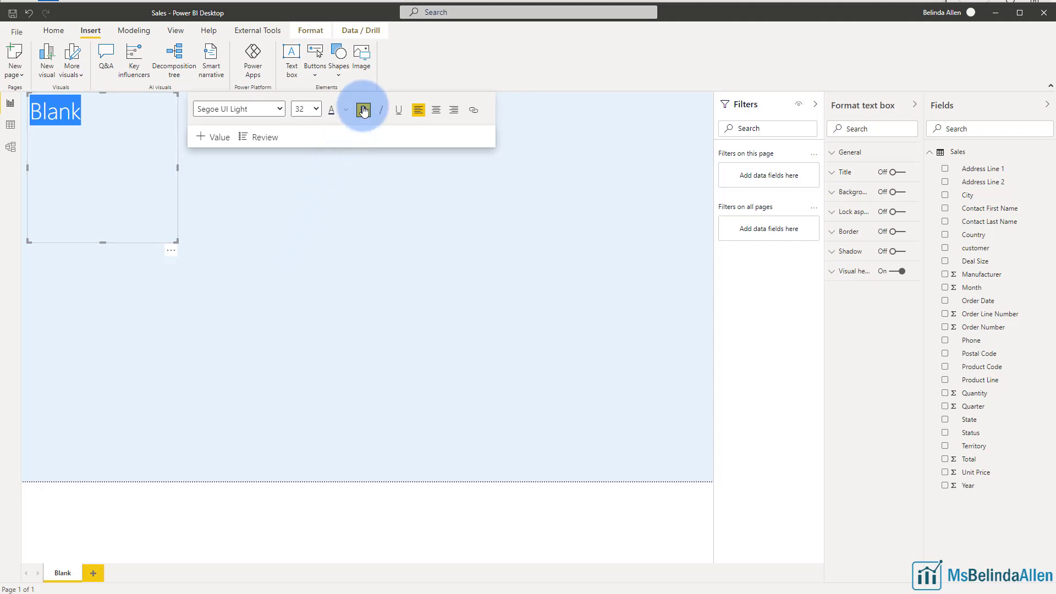
pyautogui.moveTo(176, 240); pyautogui.dragTo(377, 135)
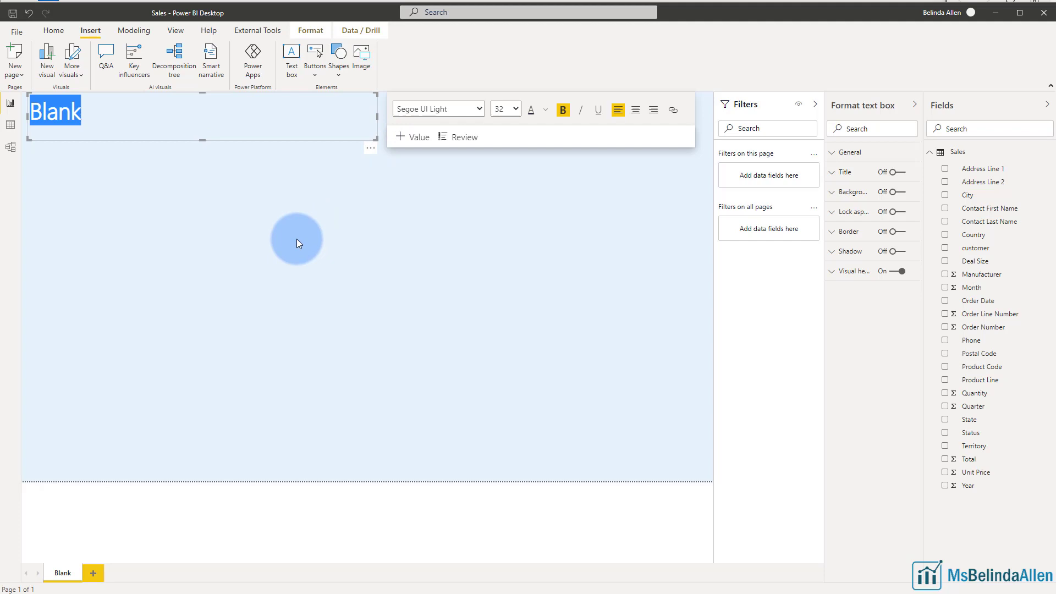
pyautogui.click(269, 214)
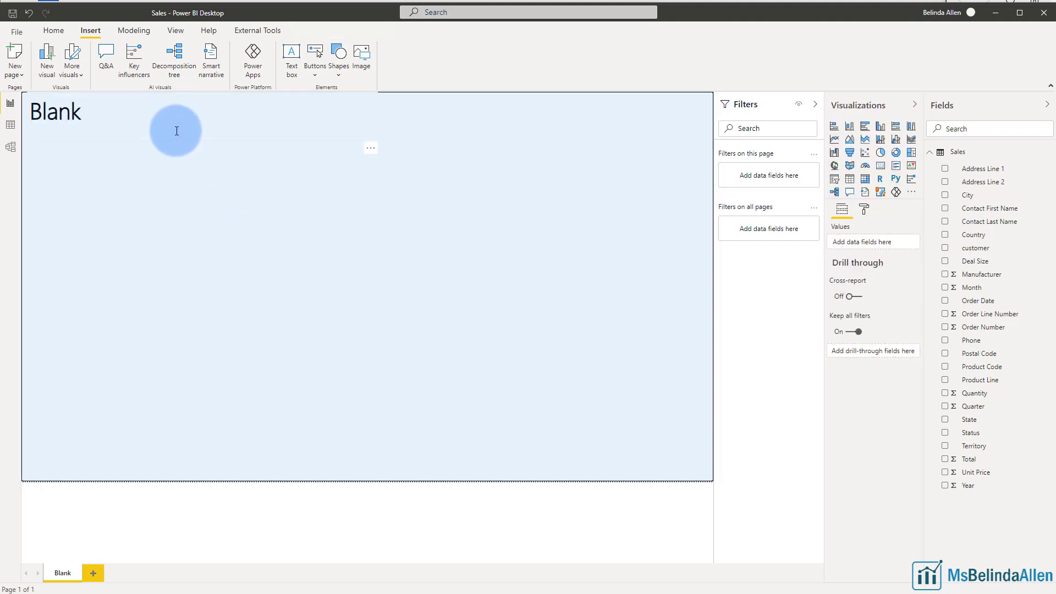
# Turn on the title text box's background fill
pyautogui.click(158, 127)
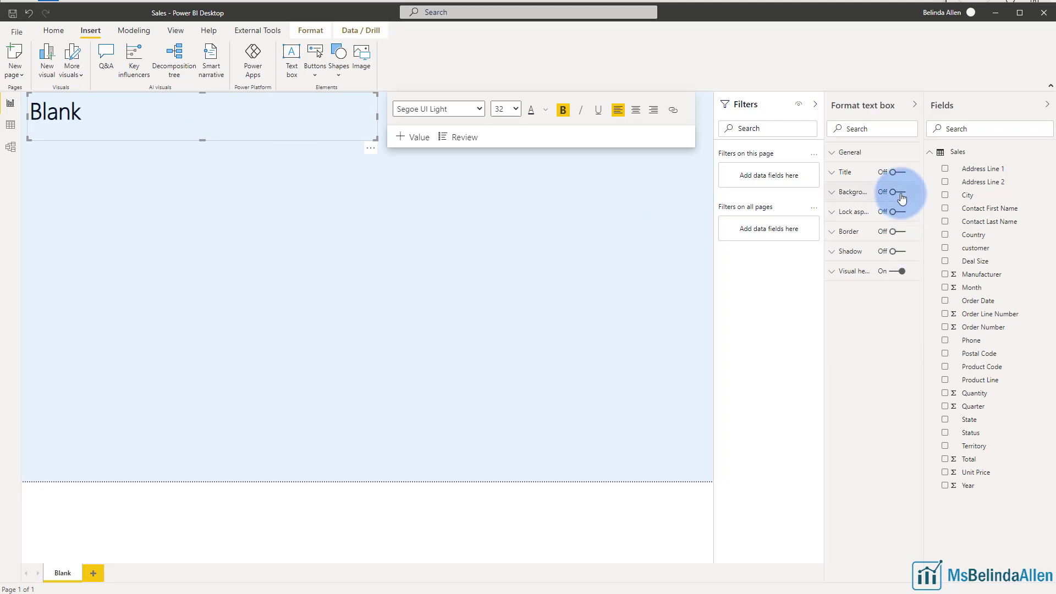
pyautogui.click(897, 193)
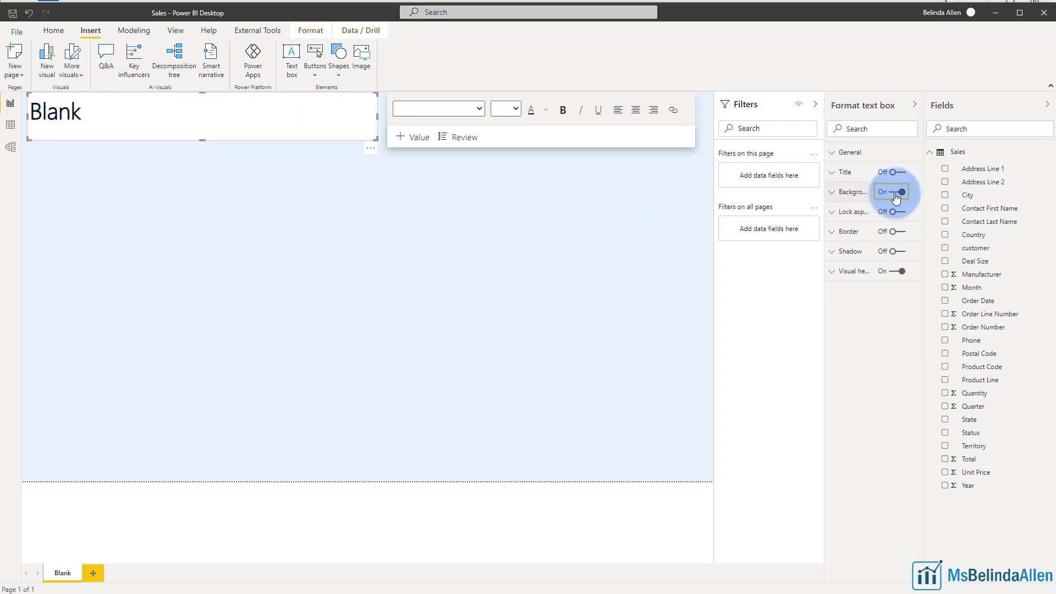
pyautogui.click(280, 253)
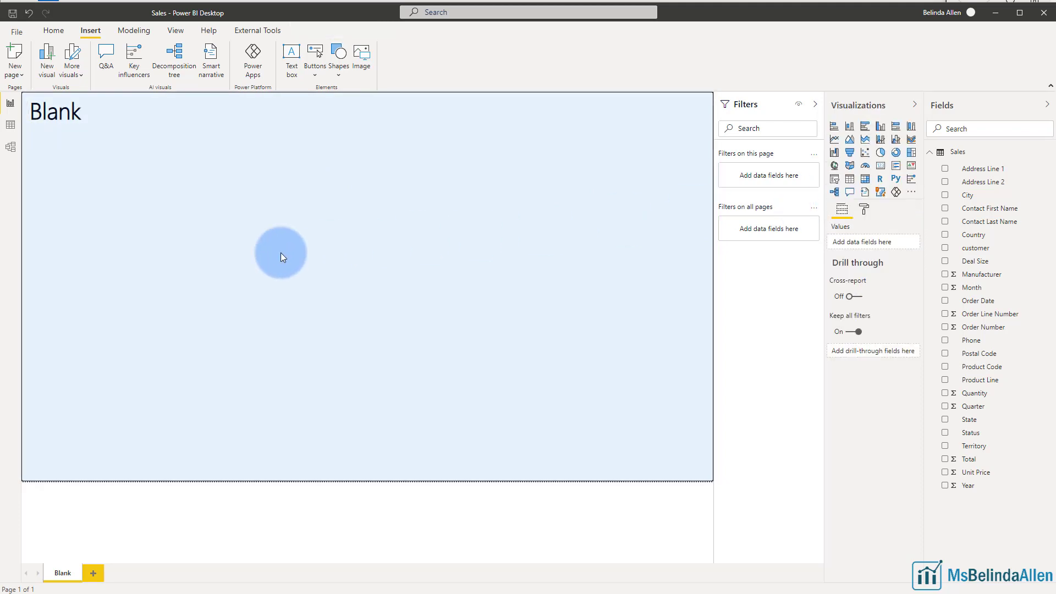
# Insert the logo image, moving and shrinking it into the top-right corner
pyautogui.click(358, 52)
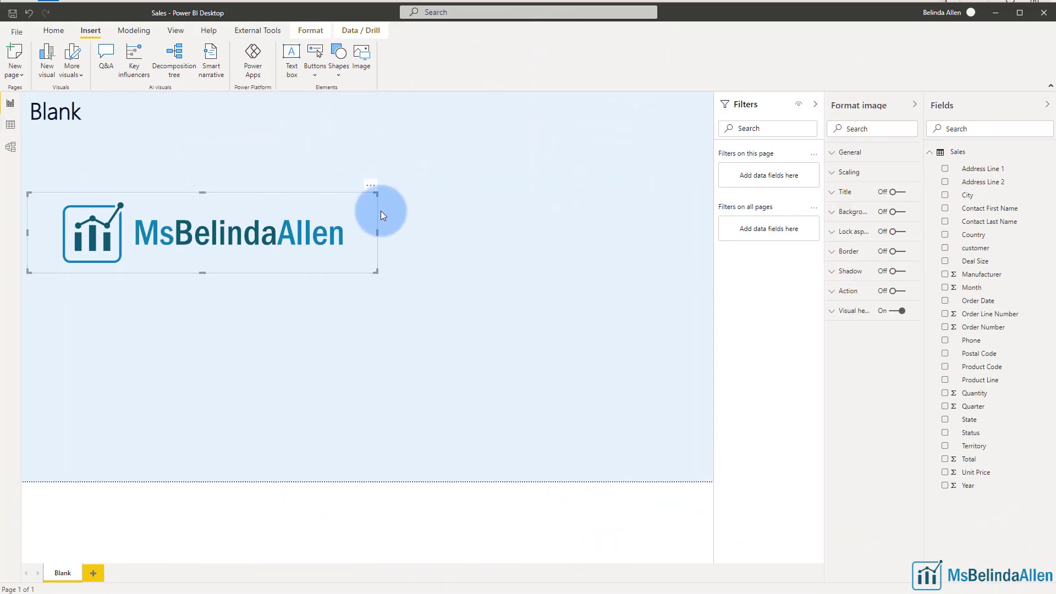
pyautogui.moveTo(589, 105); pyautogui.dragTo(596, 94)
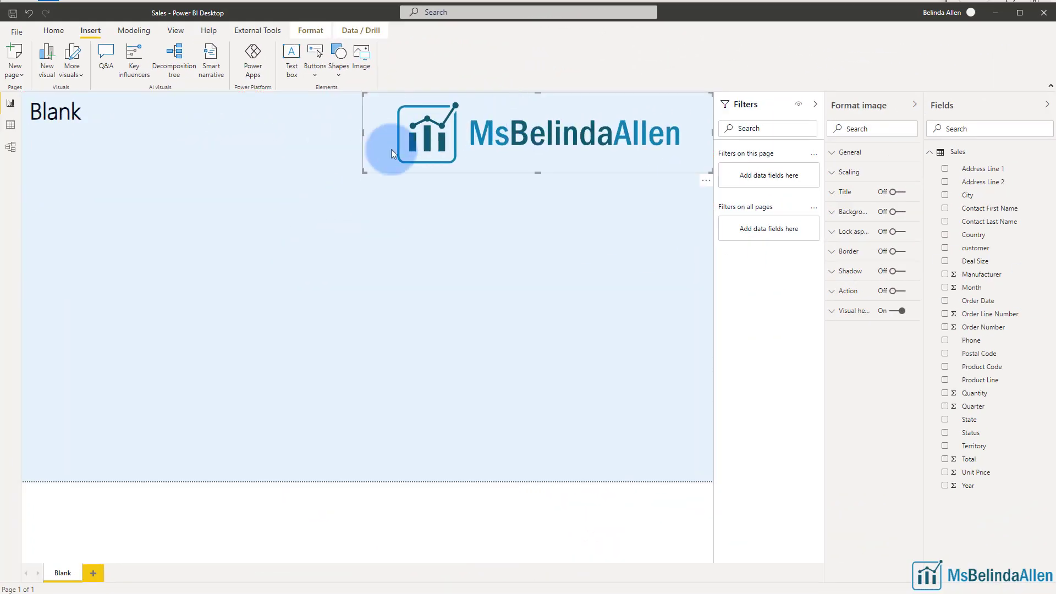
pyautogui.moveTo(366, 157); pyautogui.dragTo(593, 122)
pyautogui.click(524, 168)
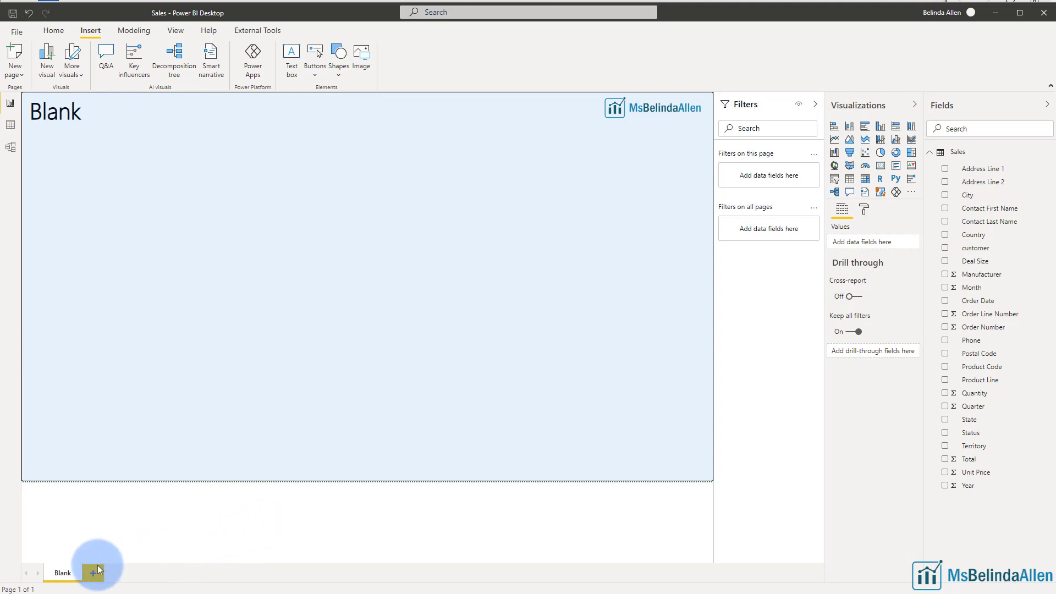
# Duplicate the Blank page from its tab's context menu
pyautogui.rightClick(63, 577)
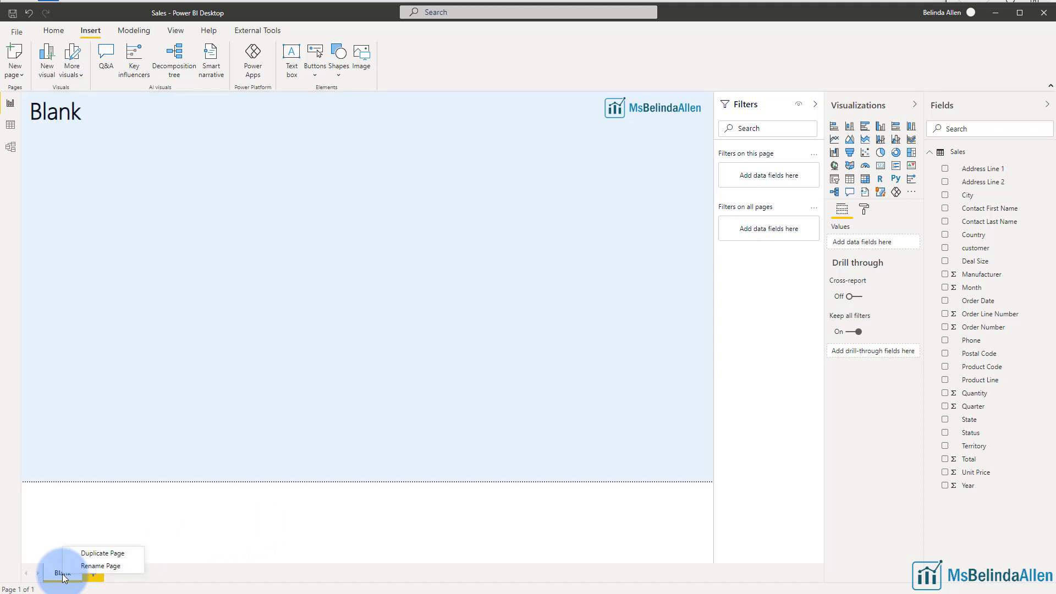
pyautogui.click(100, 553)
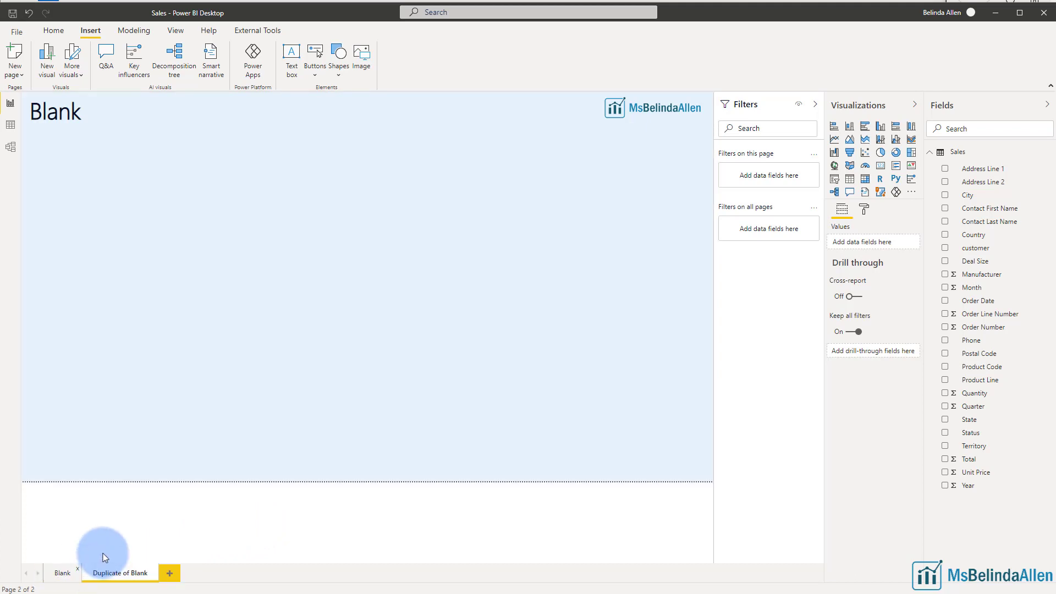